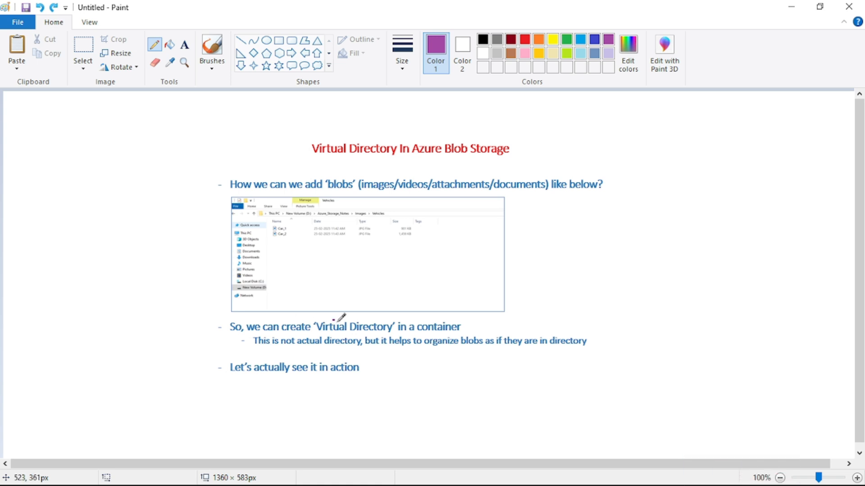
Step: Switch from Paint to the Azure portal and open mycontainer in the ourfirststorageaccount storage account
drag(333, 321, 361, 319)
key(alt+Tab)
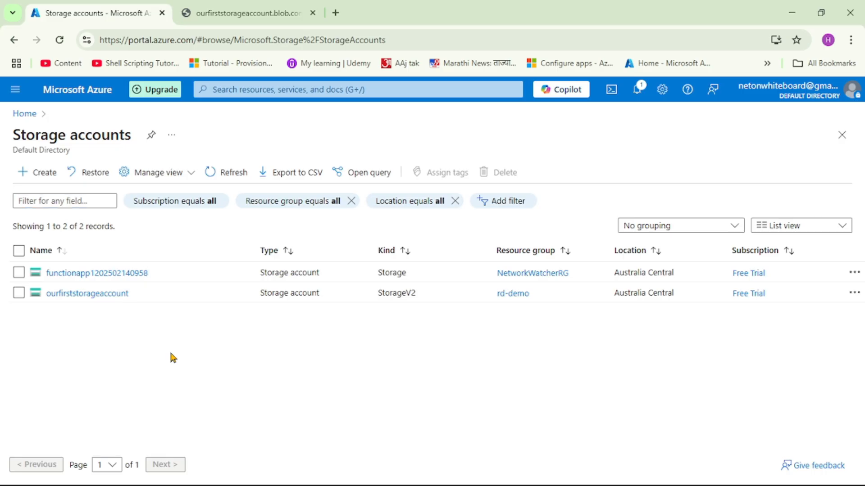
click(91, 293)
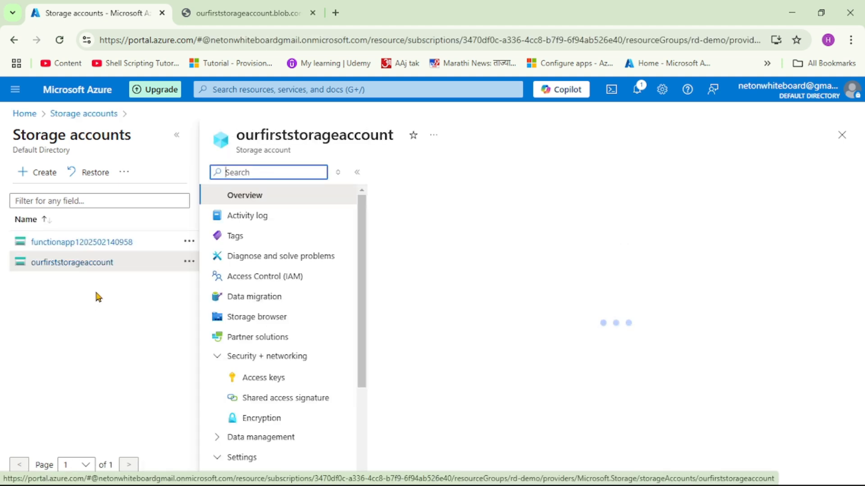
click(176, 142)
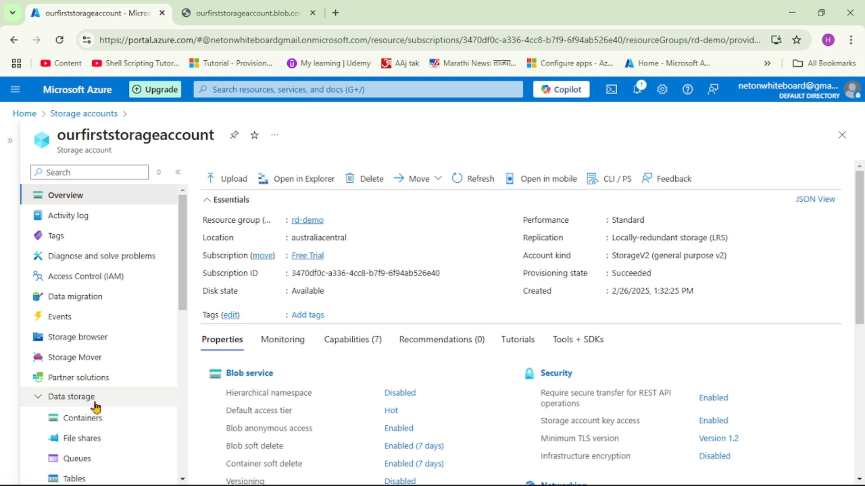
click(89, 421)
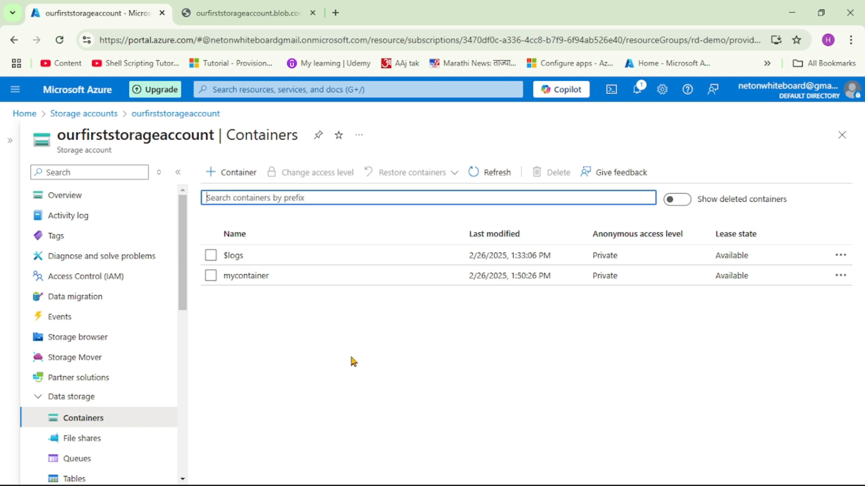
click(246, 278)
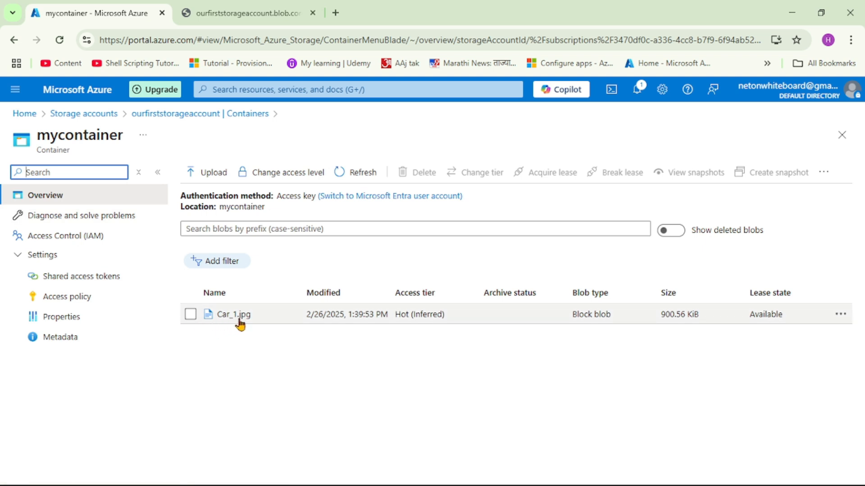
double_click(100, 135)
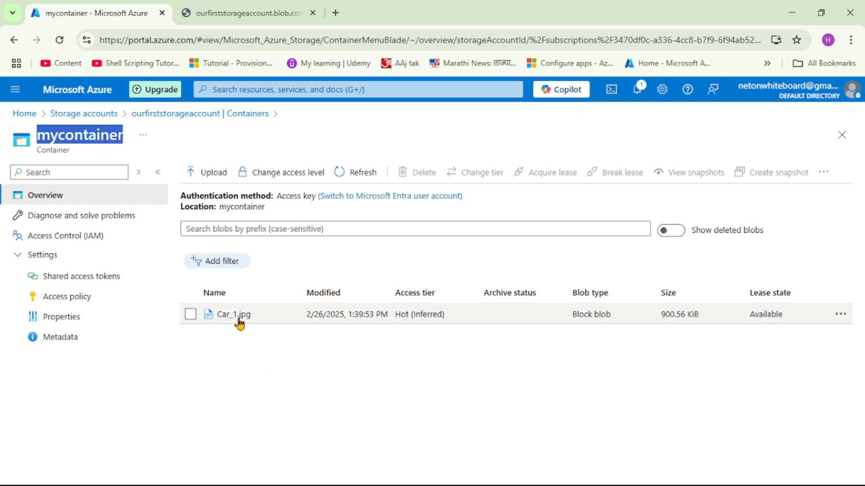
click(234, 384)
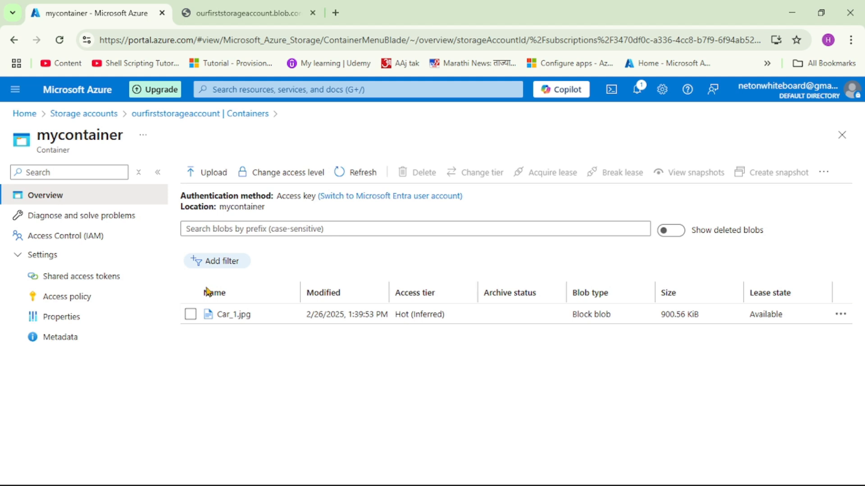
Step: Start a blob upload to mycontainer and choose the Car_2 image from the Vehicles folder
click(211, 176)
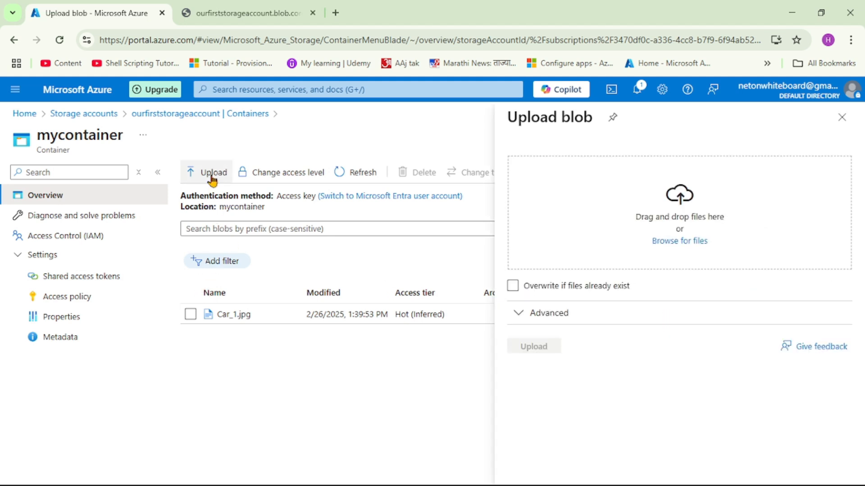
click(688, 246)
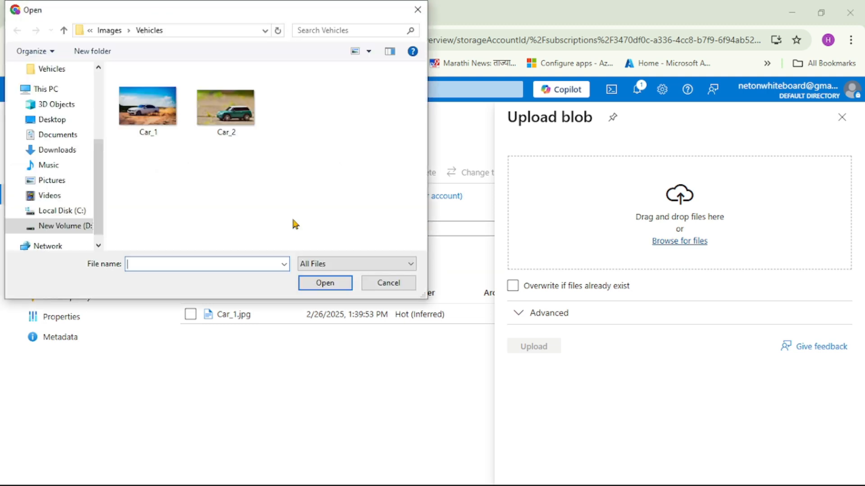
click(232, 114)
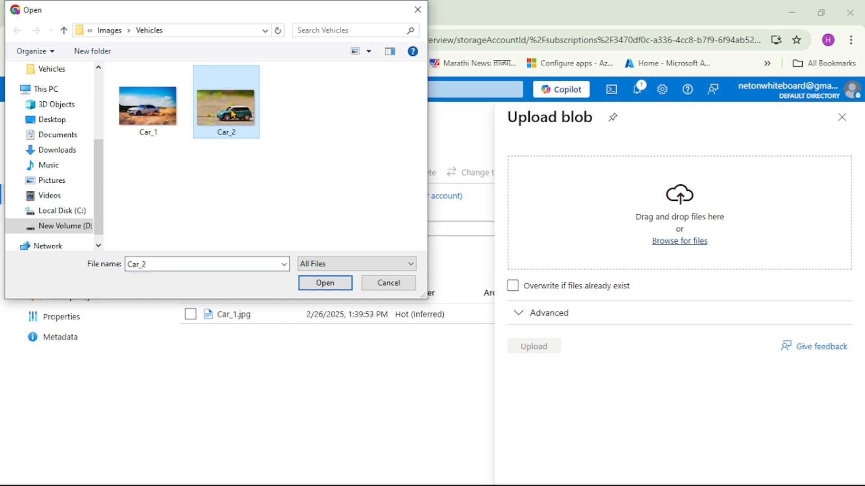
click(326, 287)
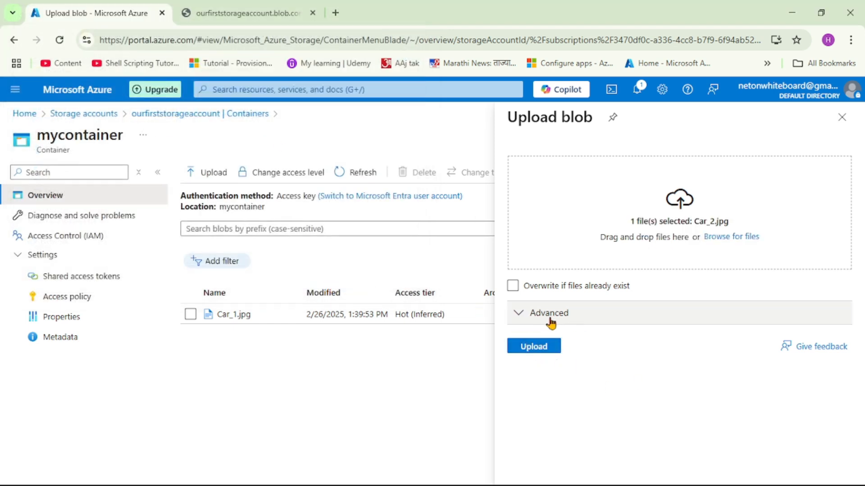
Step: Set vehicles as the folder to upload to in the advanced options, upload the blob, and dismiss the notification
click(519, 315)
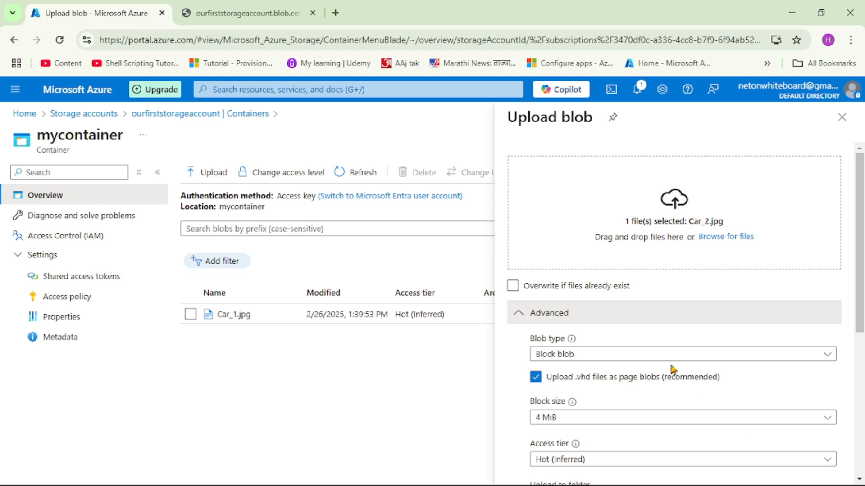
scroll(671, 368, down, 4)
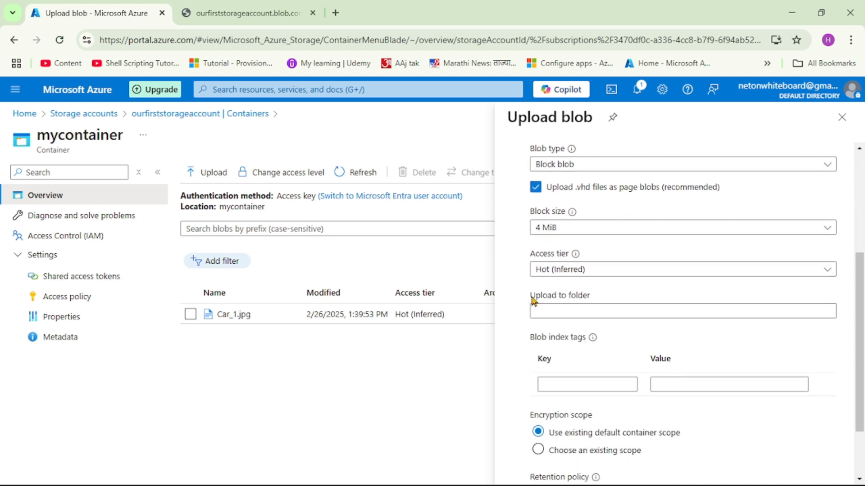
drag(530, 296, 590, 299)
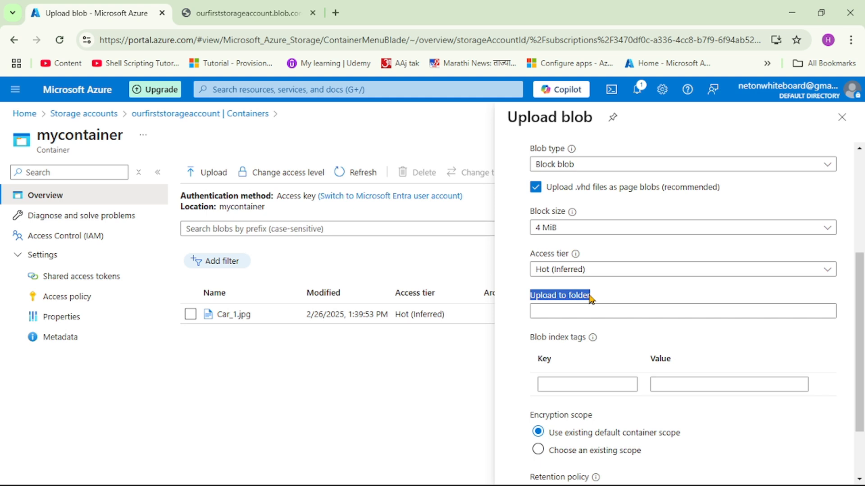
click(573, 312)
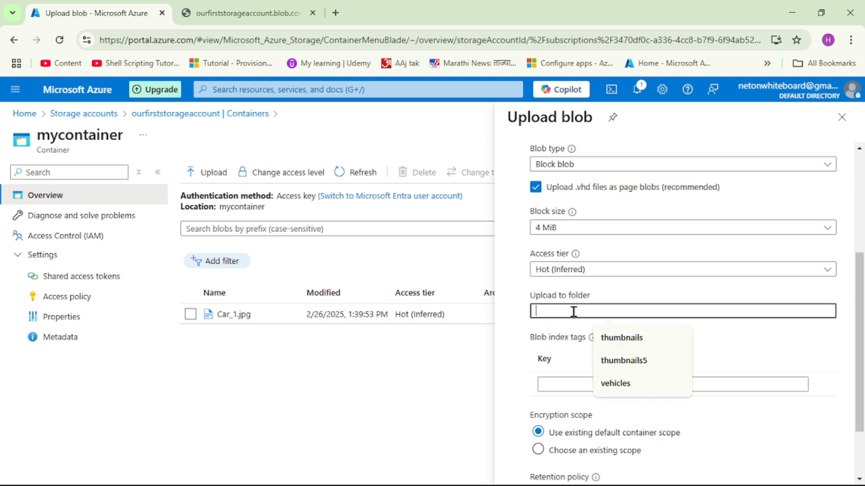
text(vehicles)
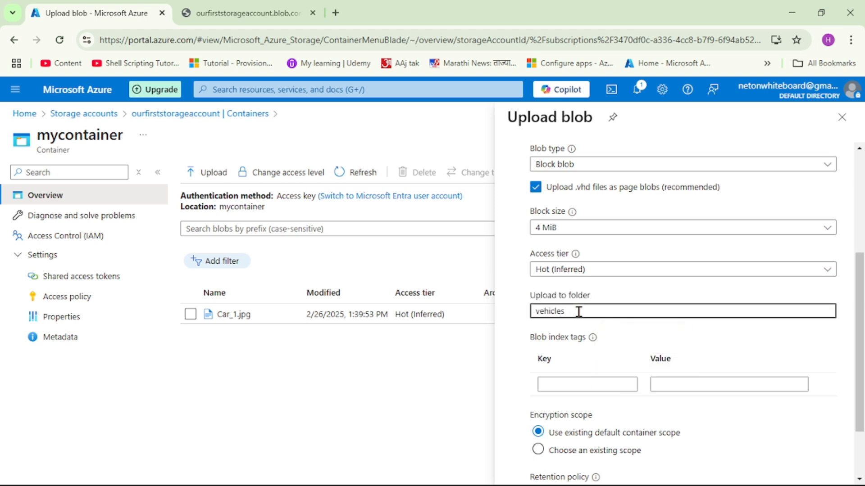
scroll(660, 324, down, 2)
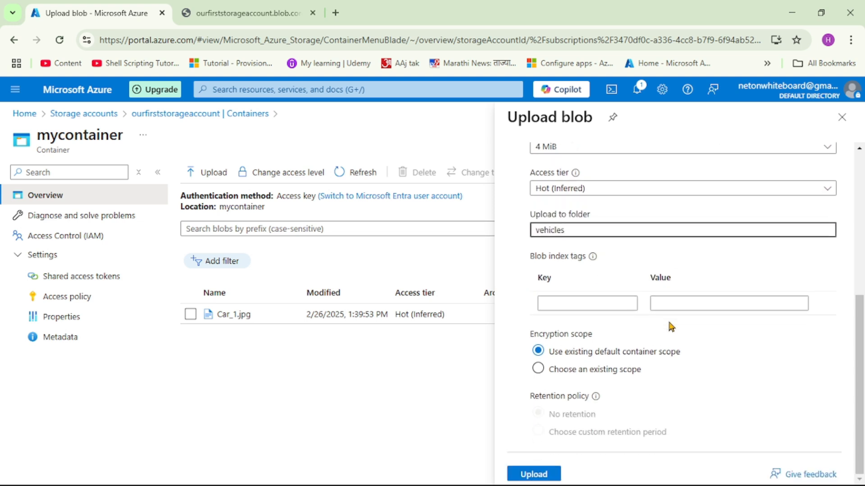
click(537, 475)
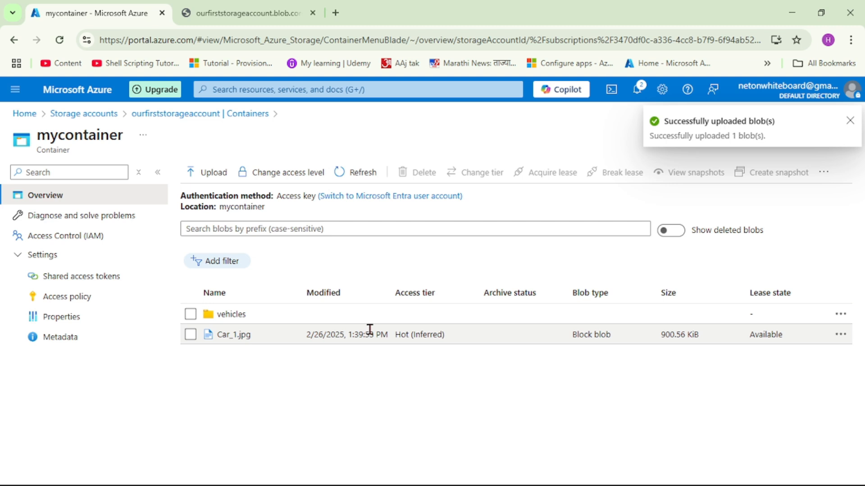
click(850, 122)
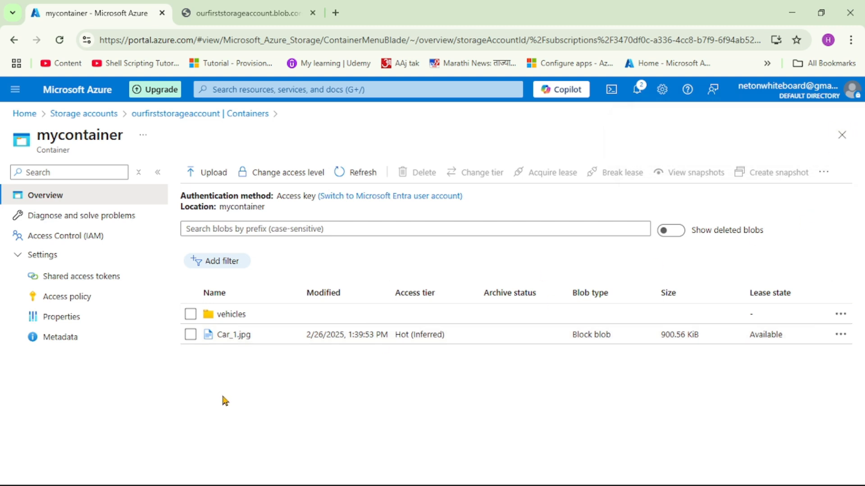
Step: Open the vehicles directory, examine the full blob name in the Car_2.jpg details, and close the details
click(231, 314)
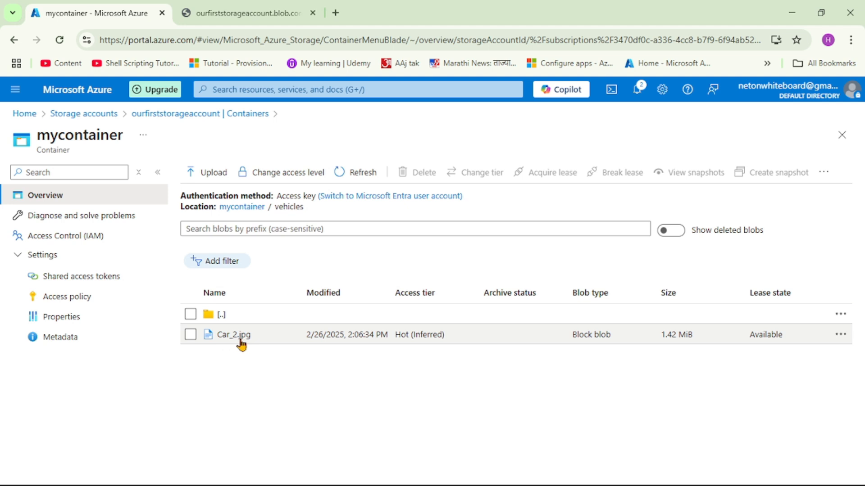
click(239, 335)
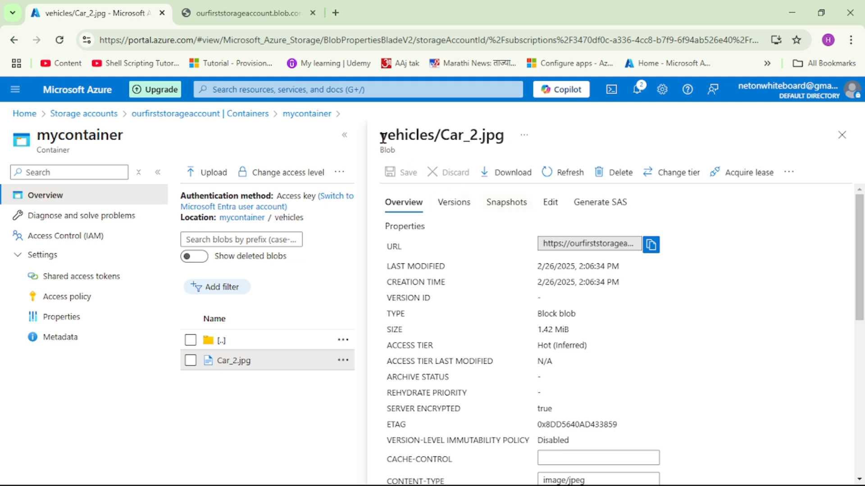
drag(383, 136, 506, 140)
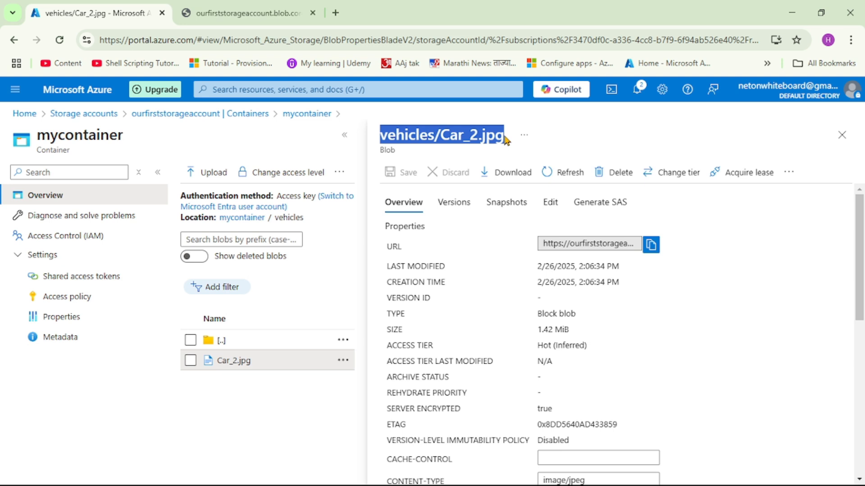
click(413, 136)
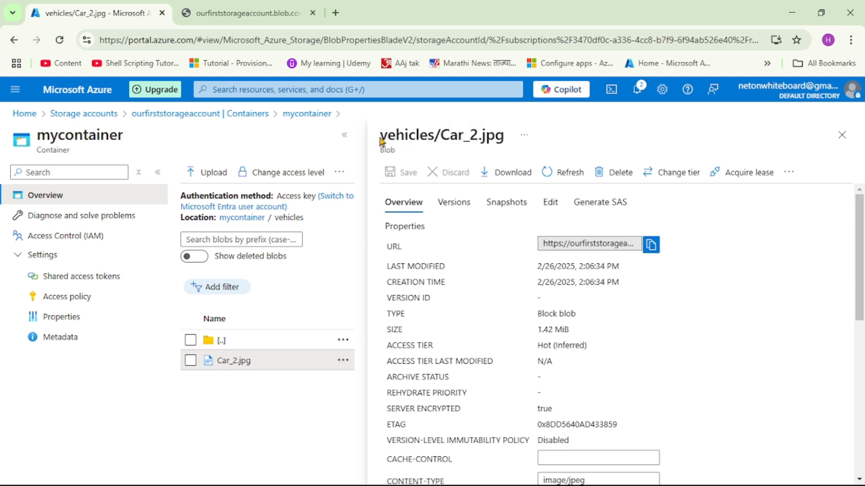
drag(381, 137, 434, 136)
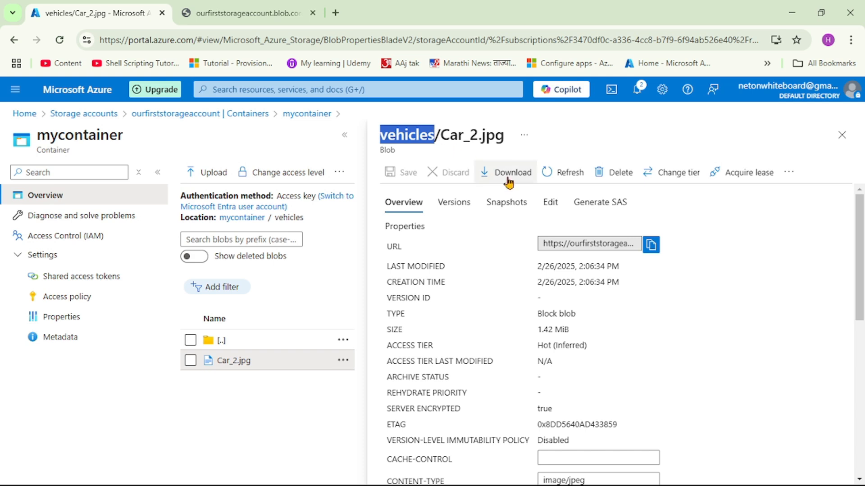
click(466, 149)
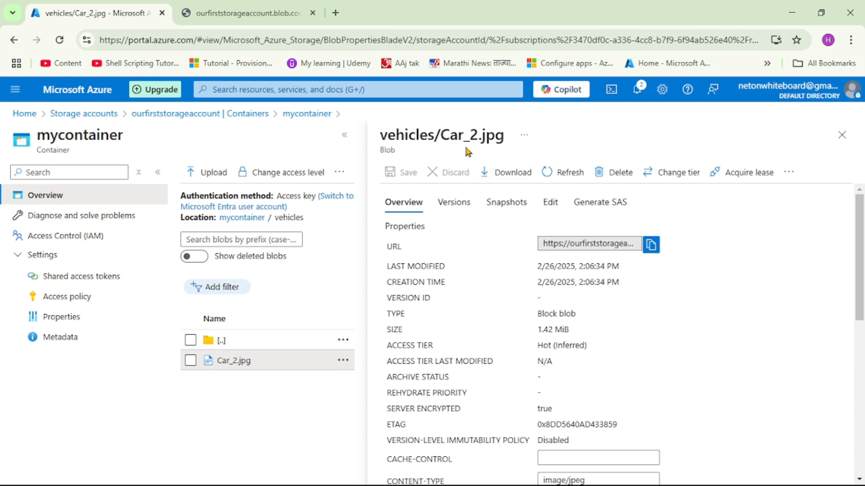
drag(380, 136, 494, 135)
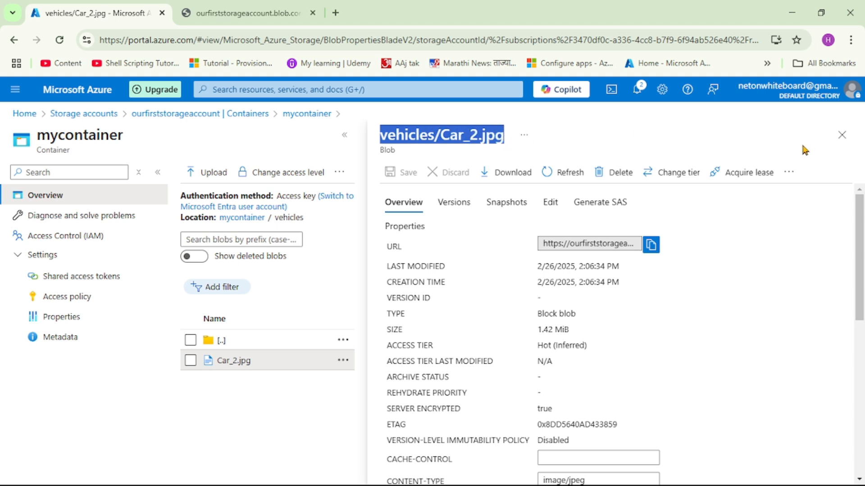
click(841, 135)
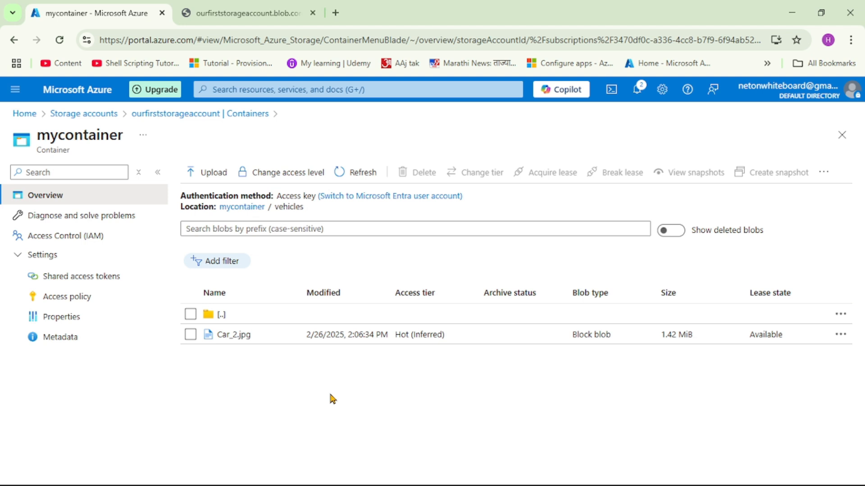
Step: Return to the container root, reopen the vehicles directory, and choose the Car_1 image for a new blob upload
click(244, 206)
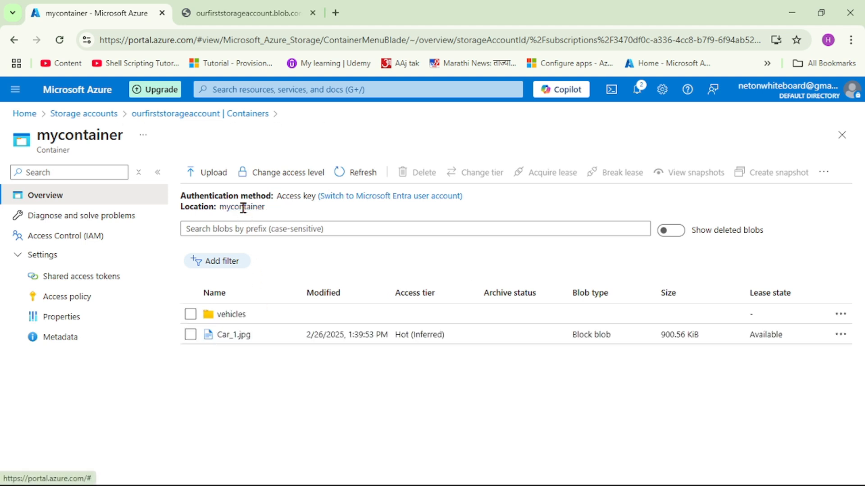
click(232, 317)
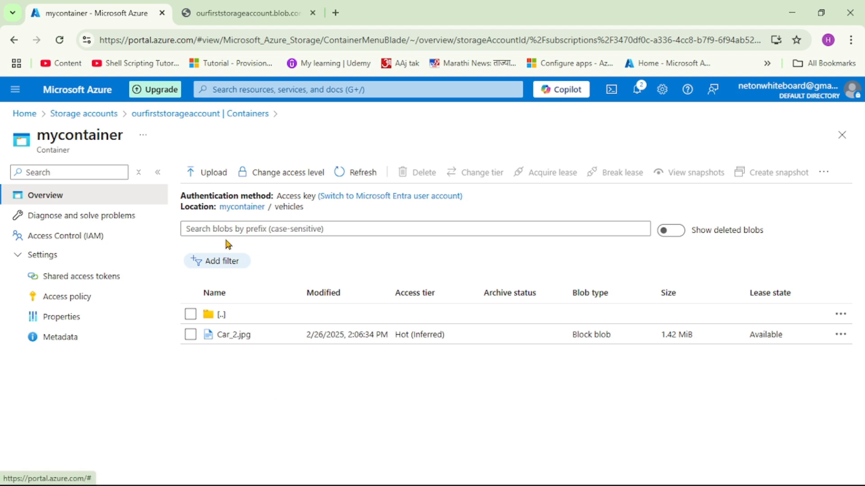
click(216, 174)
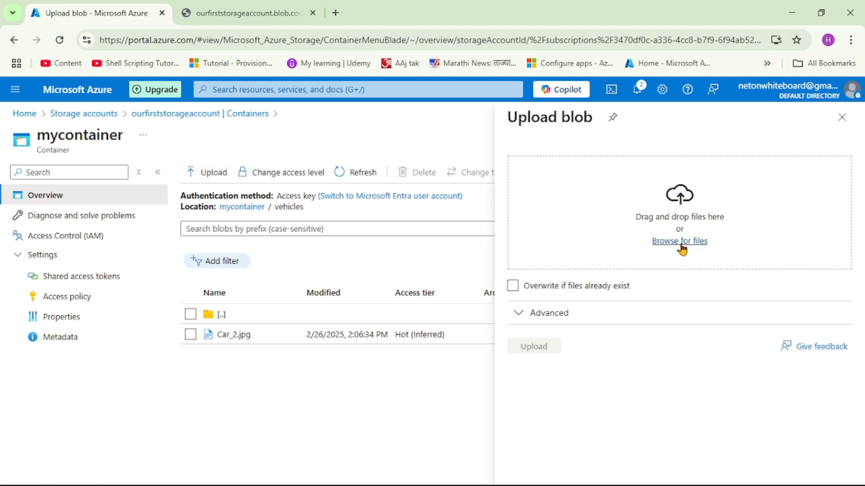
click(679, 241)
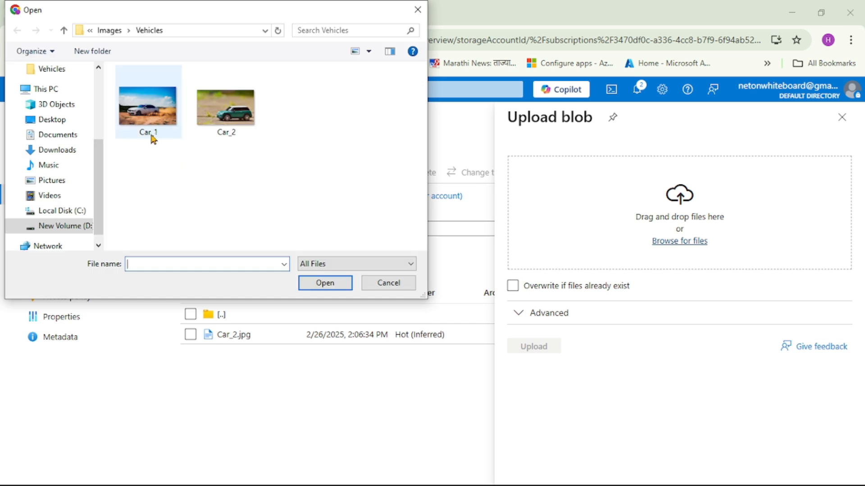
click(150, 118)
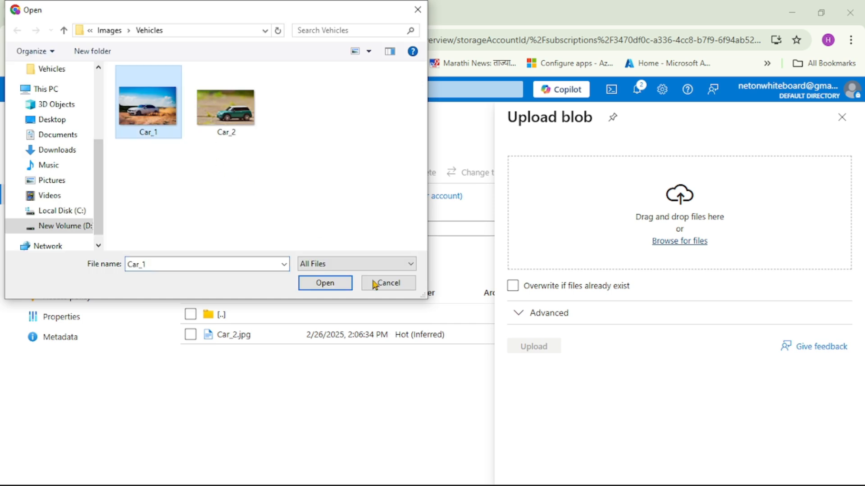
click(331, 287)
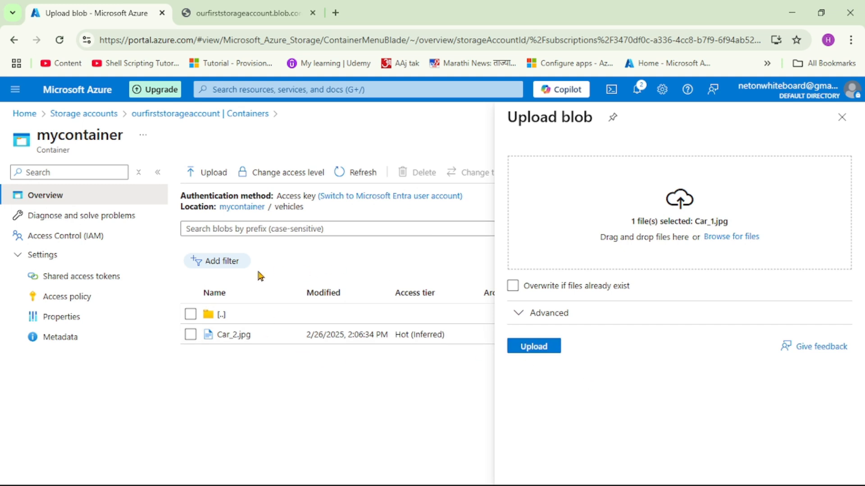
Step: Review the advanced upload options, upload Car_1.jpg into the open vehicles directory with the folder field left empty, and dismiss the notification
click(518, 317)
scroll(662, 415, down, 5)
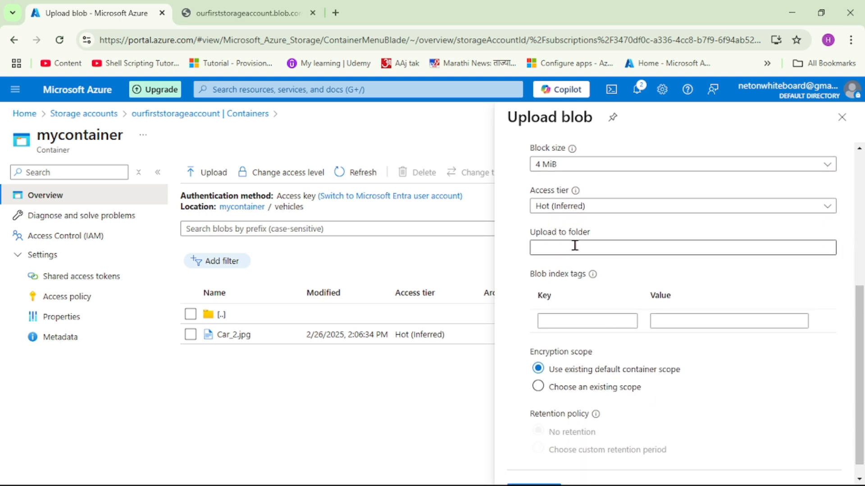
scroll(664, 363, up, 5)
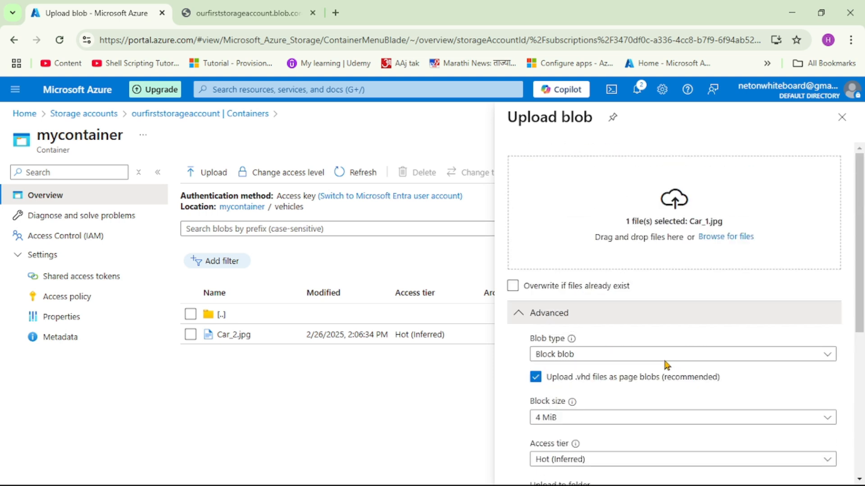
scroll(665, 363, down, 6)
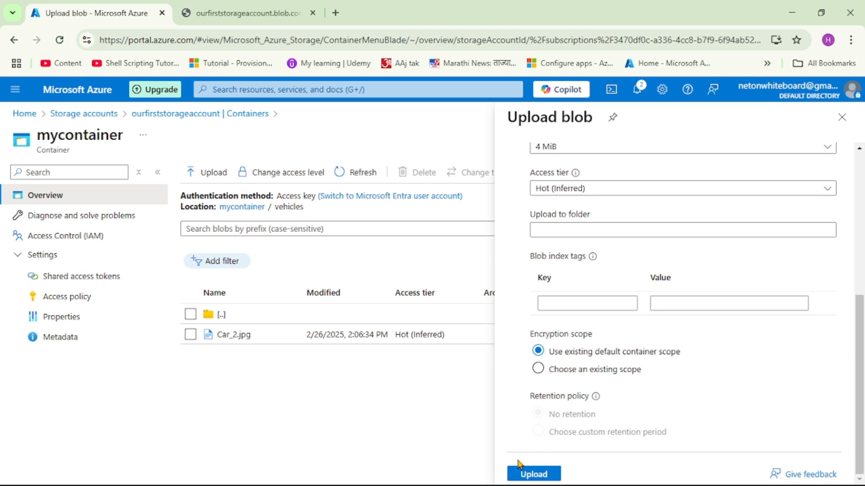
click(534, 475)
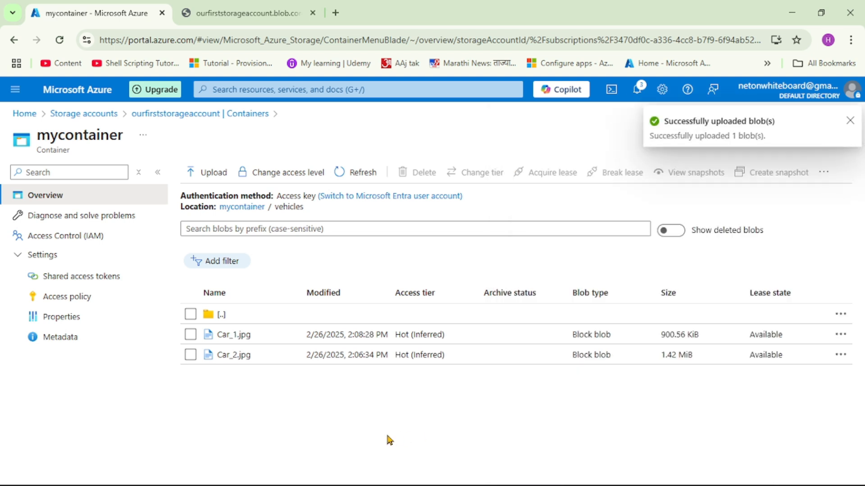
click(850, 120)
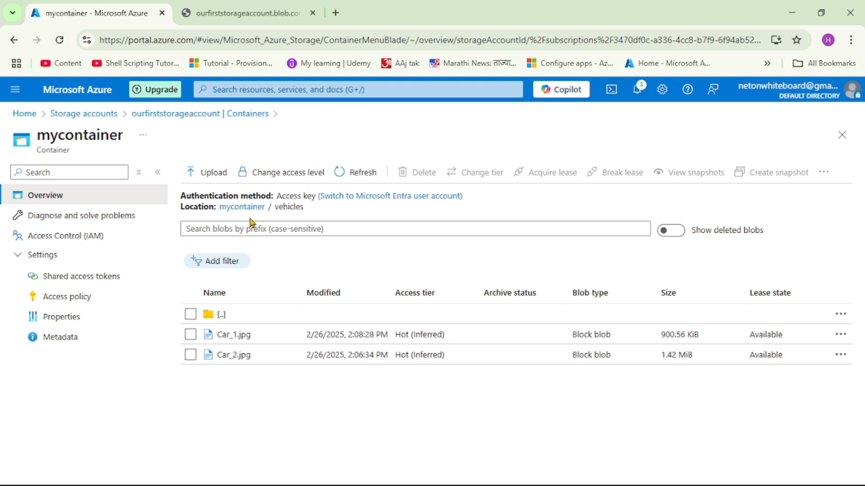
Step: Check the current directory path, open the details of Car_1.jpg in the vehicles directory, and highlight its full blob name
double_click(286, 208)
click(268, 398)
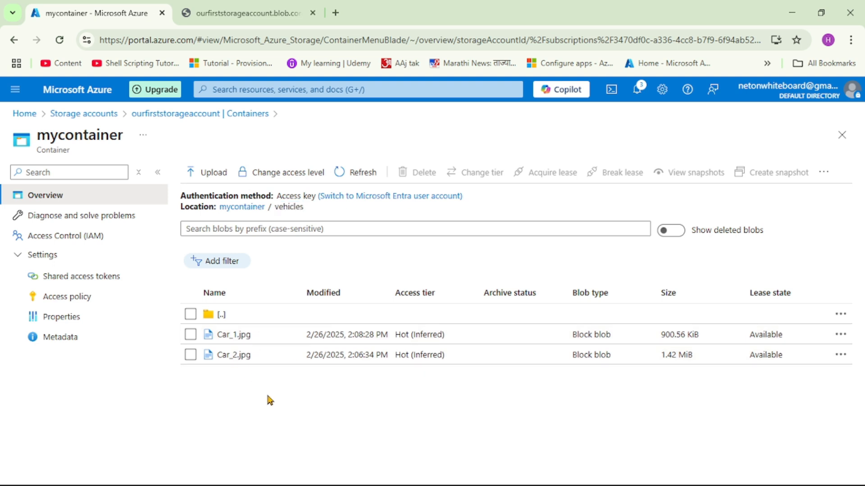
click(232, 342)
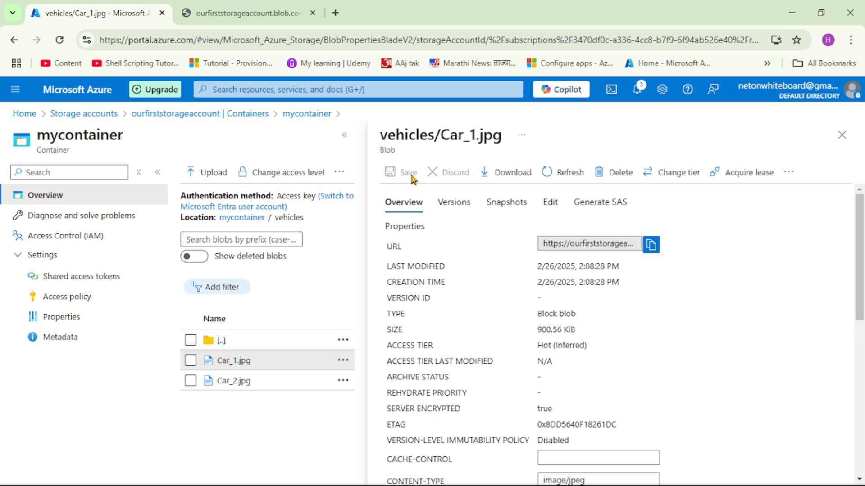
drag(381, 136, 496, 137)
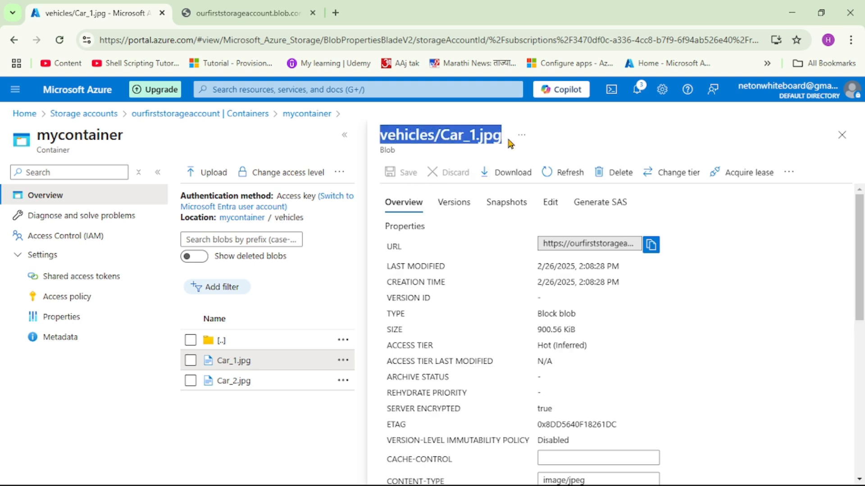